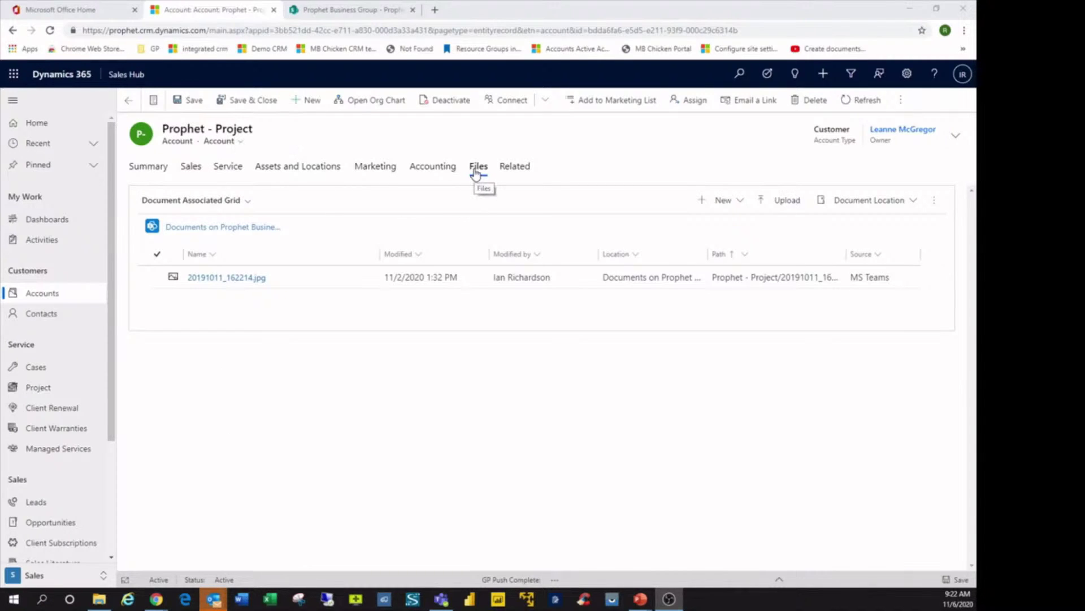
Step: Open the snow photo 20191011_162214.jpg from the account's files, then close it
click(227, 278)
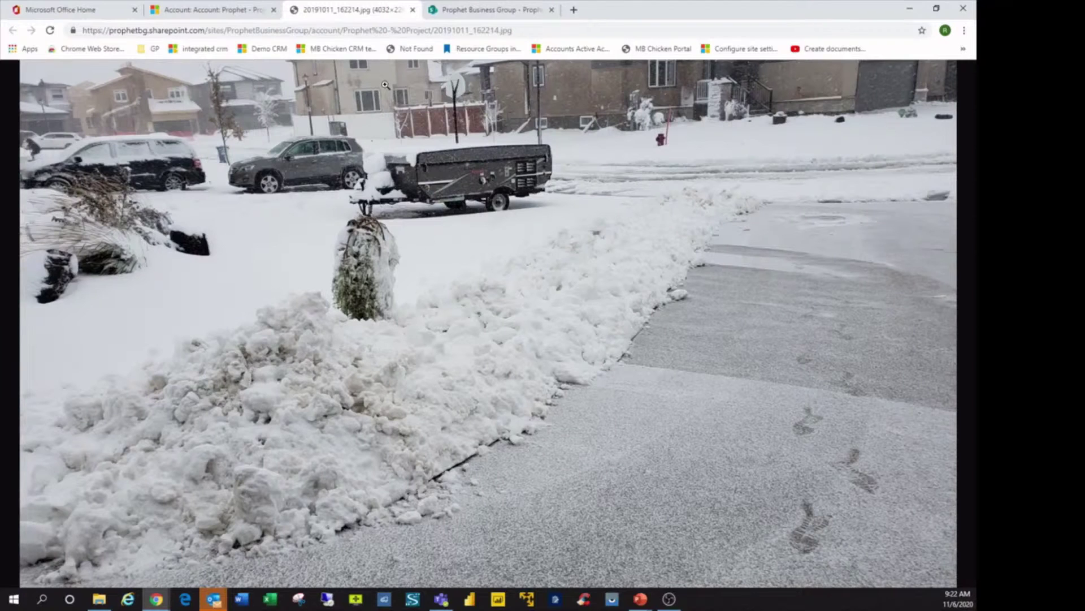
click(414, 10)
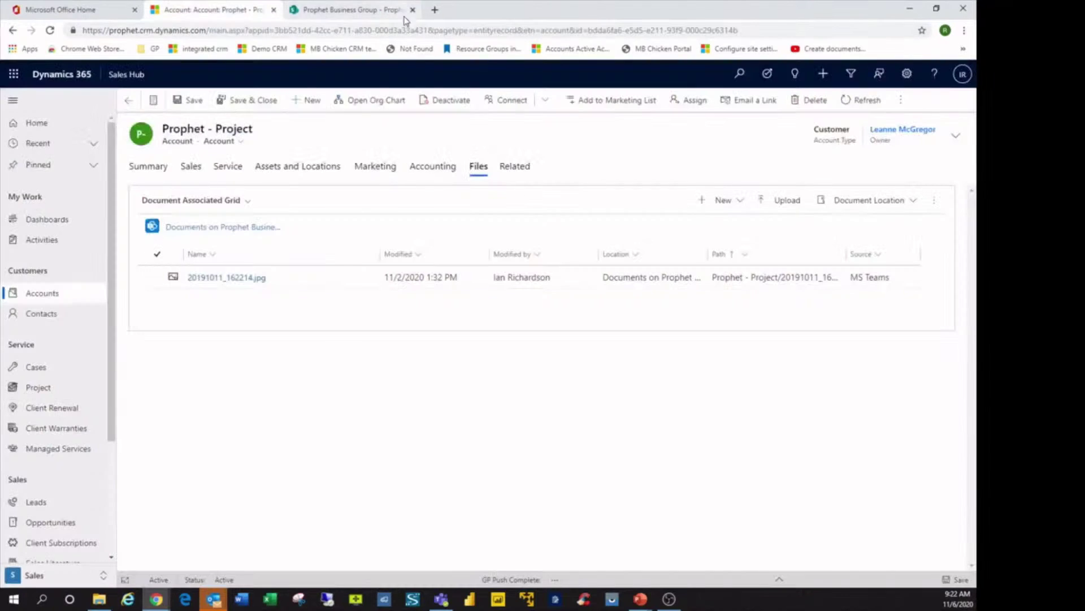
Step: Check the Prophet - Project SharePoint folder, then close it to return to the Dynamics 365 account
click(328, 13)
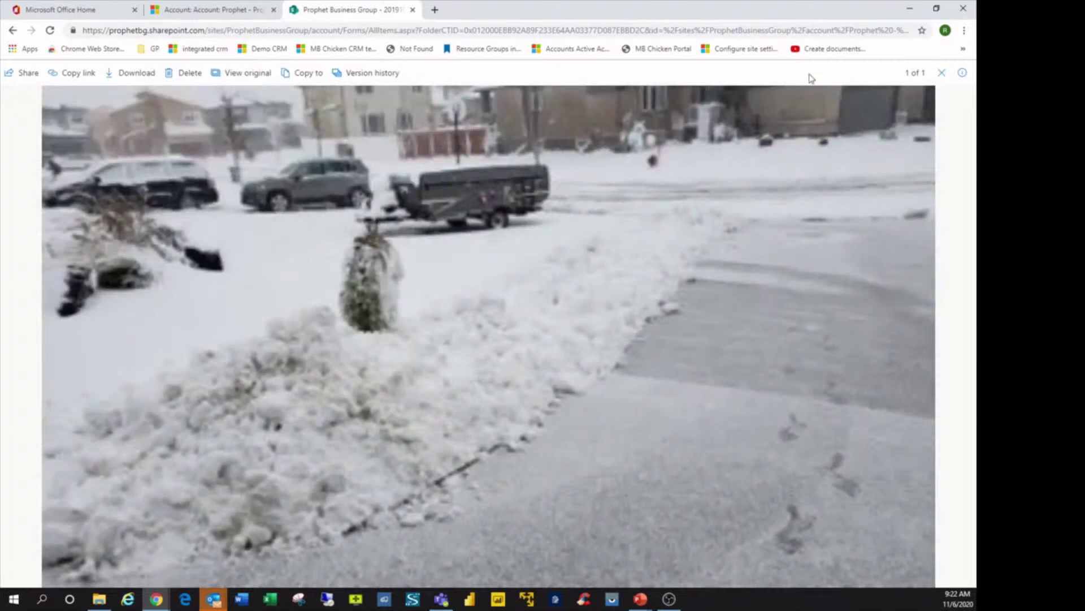
click(412, 11)
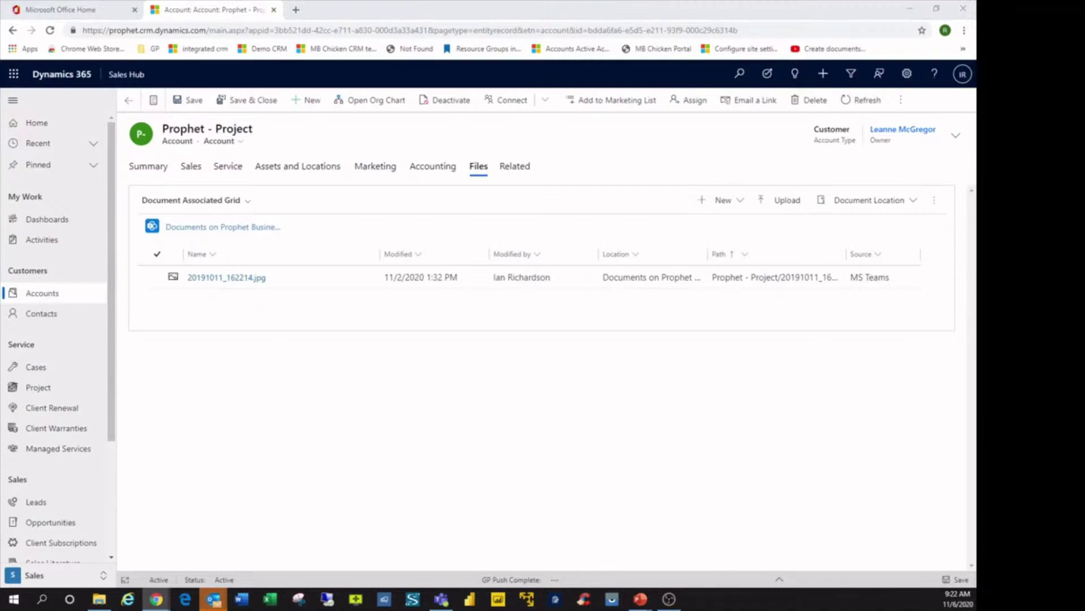
Step: View 20191011_162214.jpg in the Teams PBG - Accounts files, then return to the browser
click(441, 600)
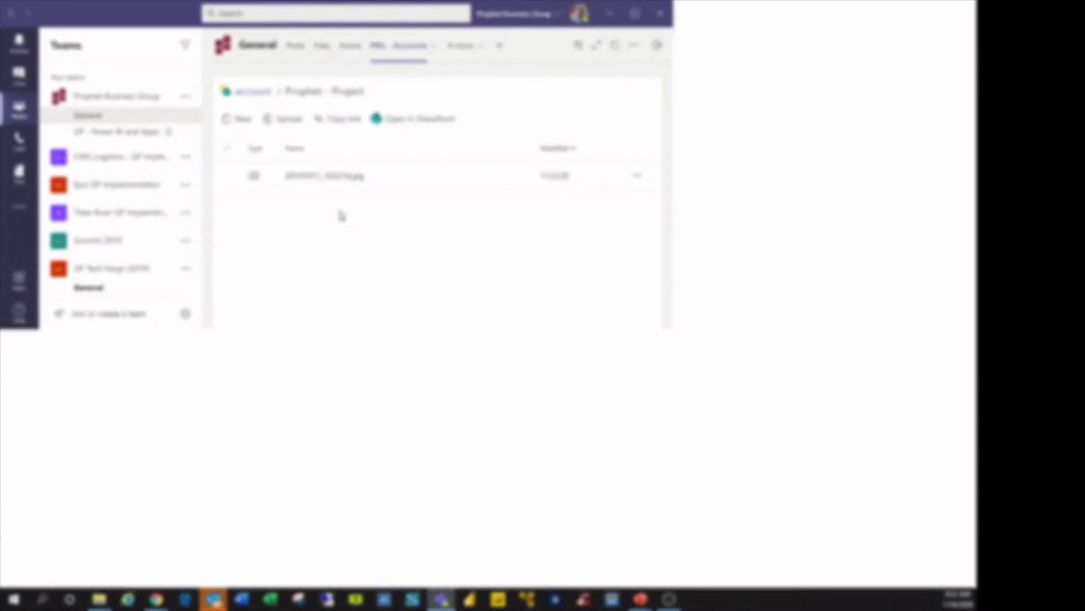
click(325, 176)
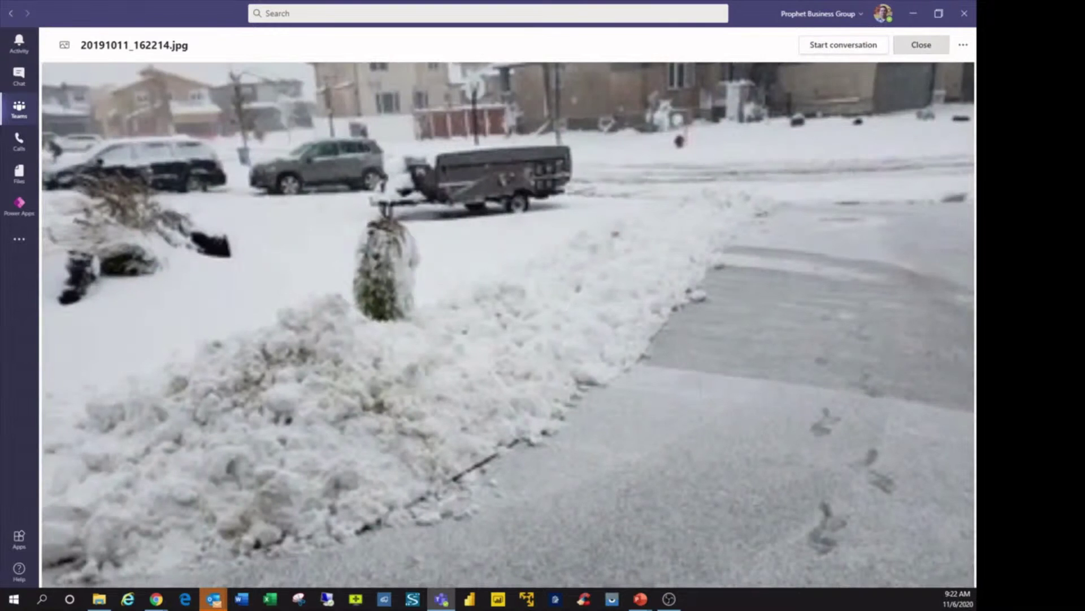
click(921, 45)
key(alt+Tab)
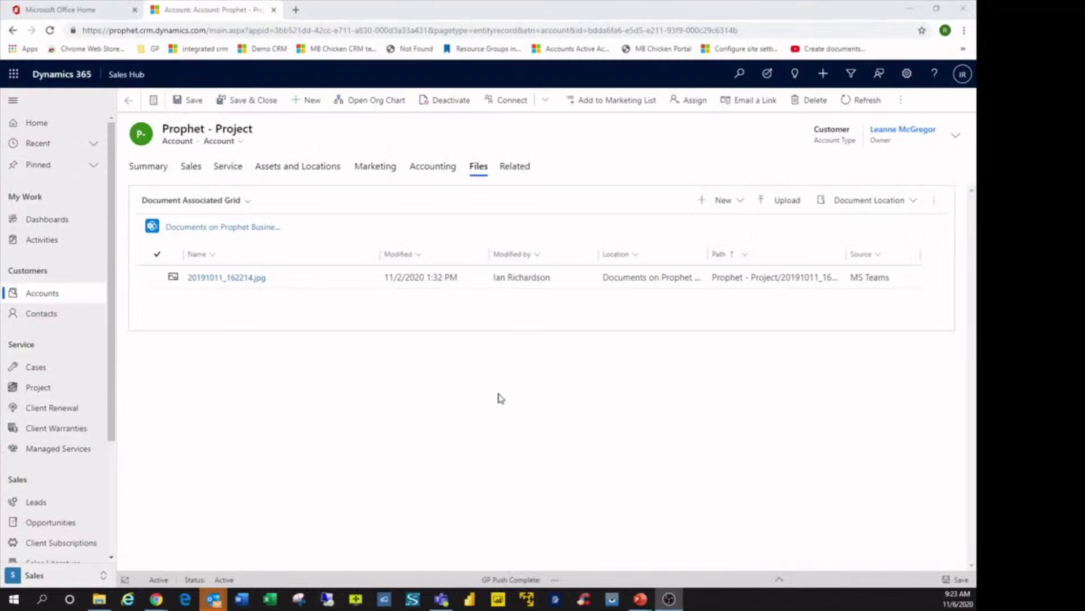
Step: Upload 20191011_162217.jpg from the computer to the Prophet - Project account's files
click(775, 207)
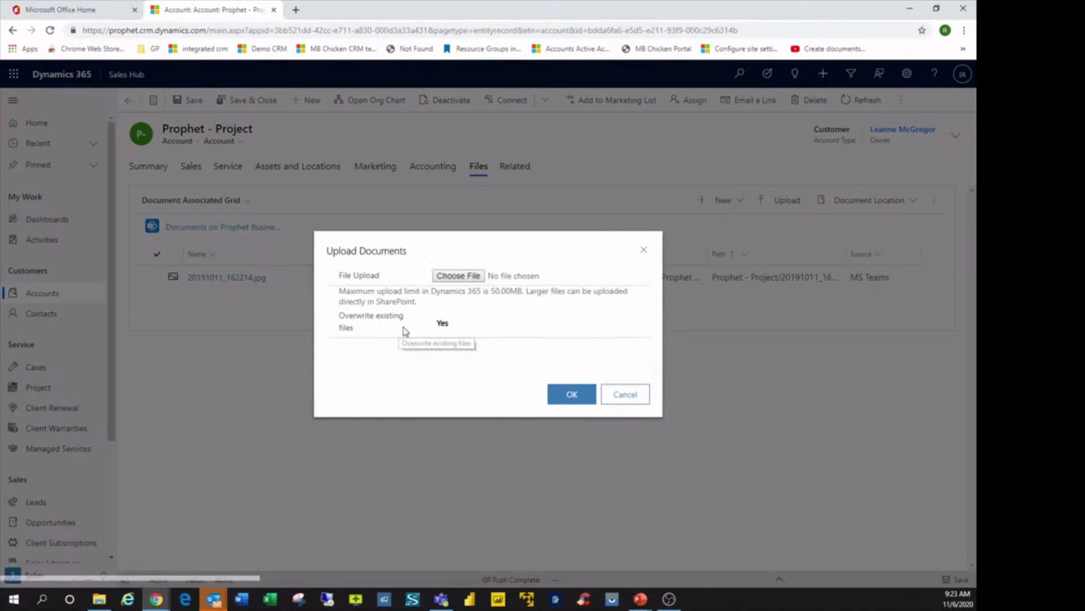
click(451, 278)
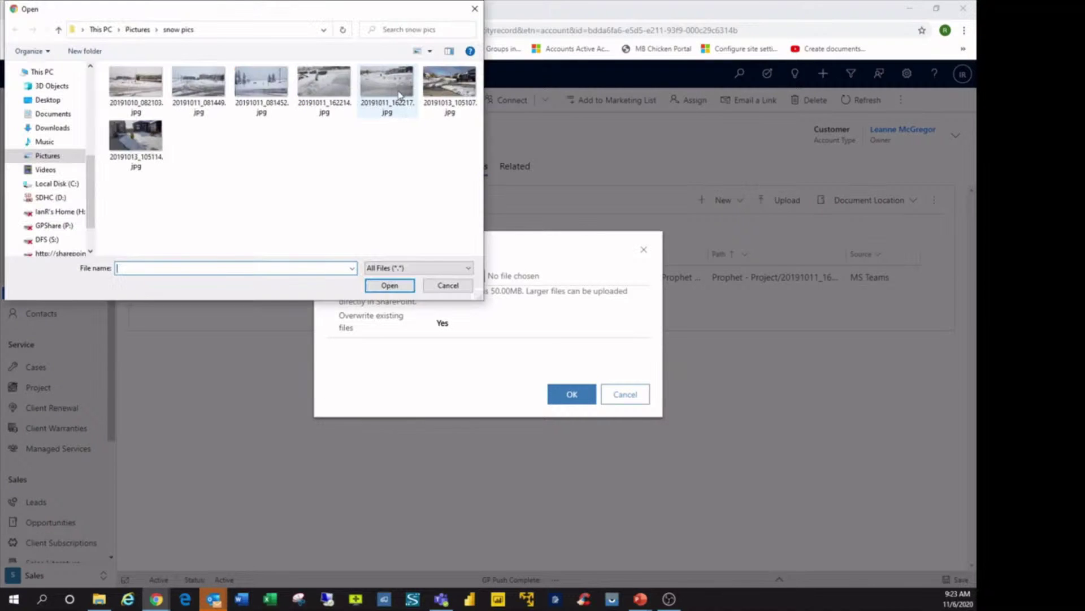
double_click(396, 92)
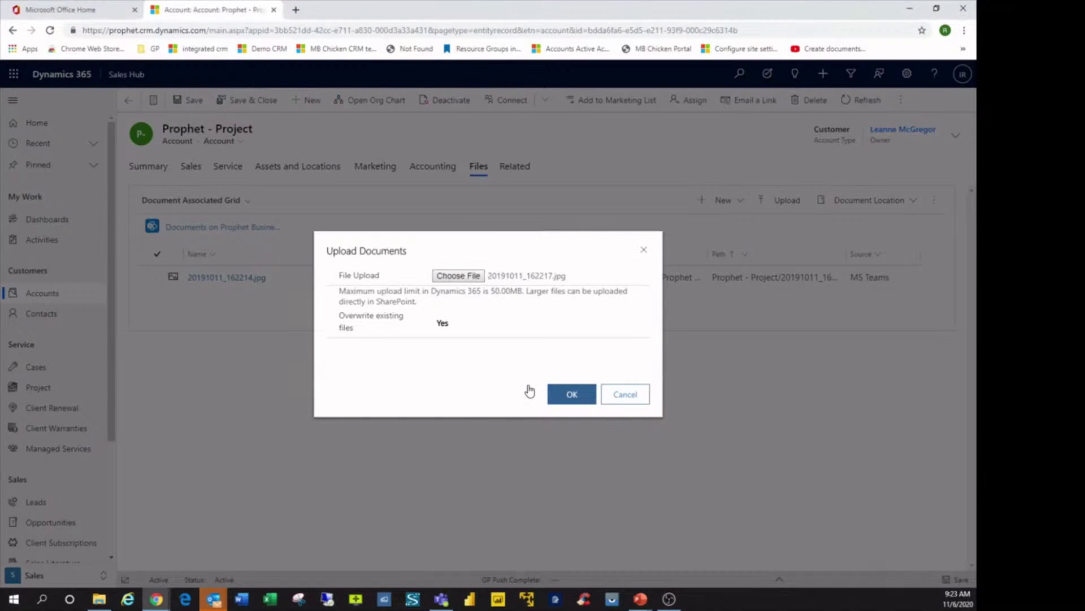
click(572, 393)
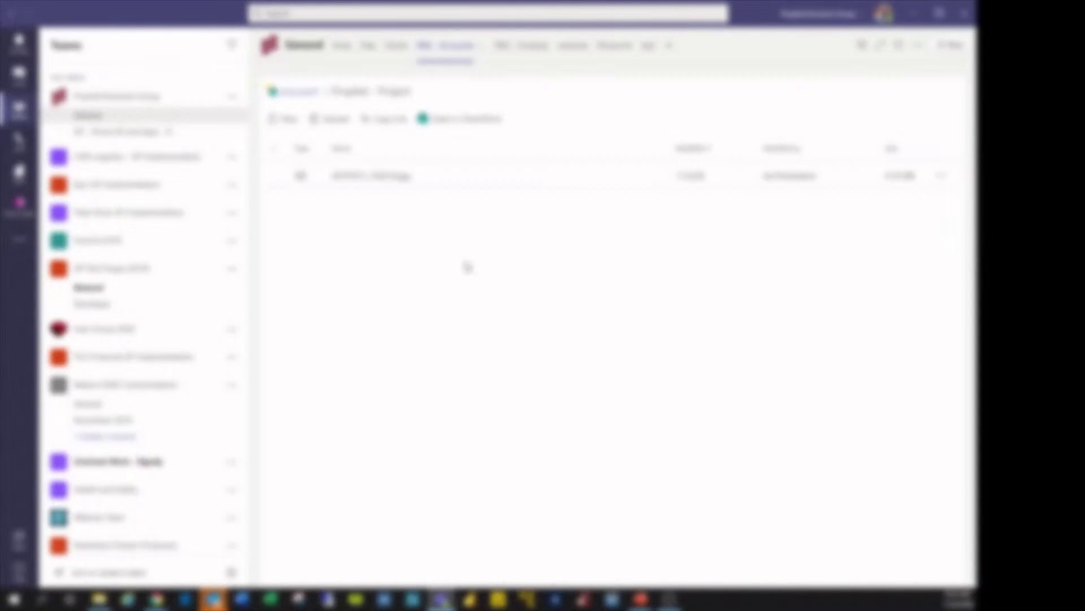
Step: Refresh the Teams channel file list to confirm 20191011_162217.jpg, then return to the browser
click(898, 51)
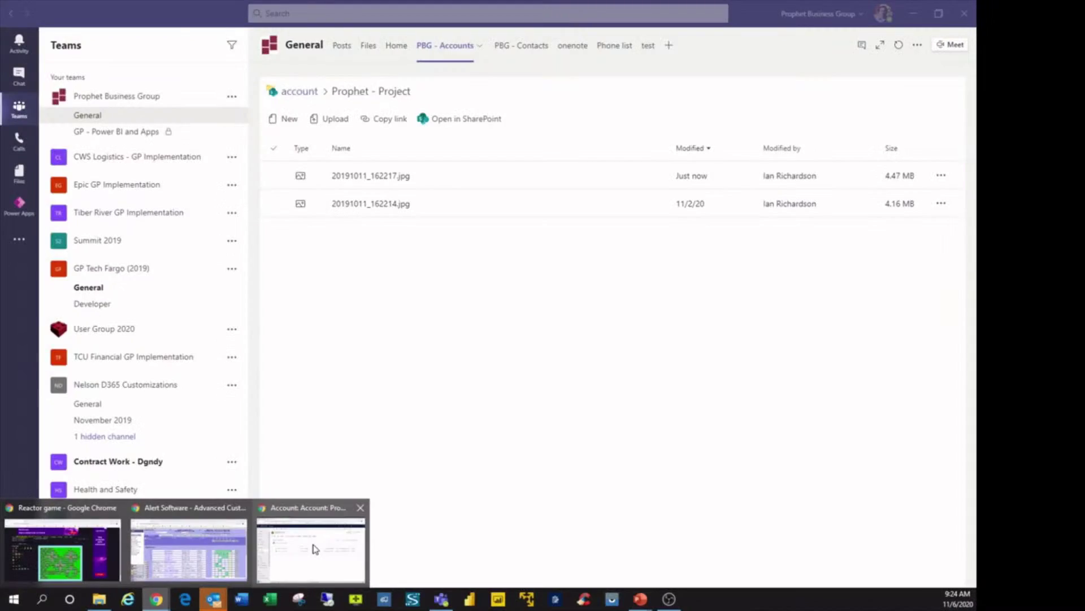
mouse_move(157, 600)
click(313, 530)
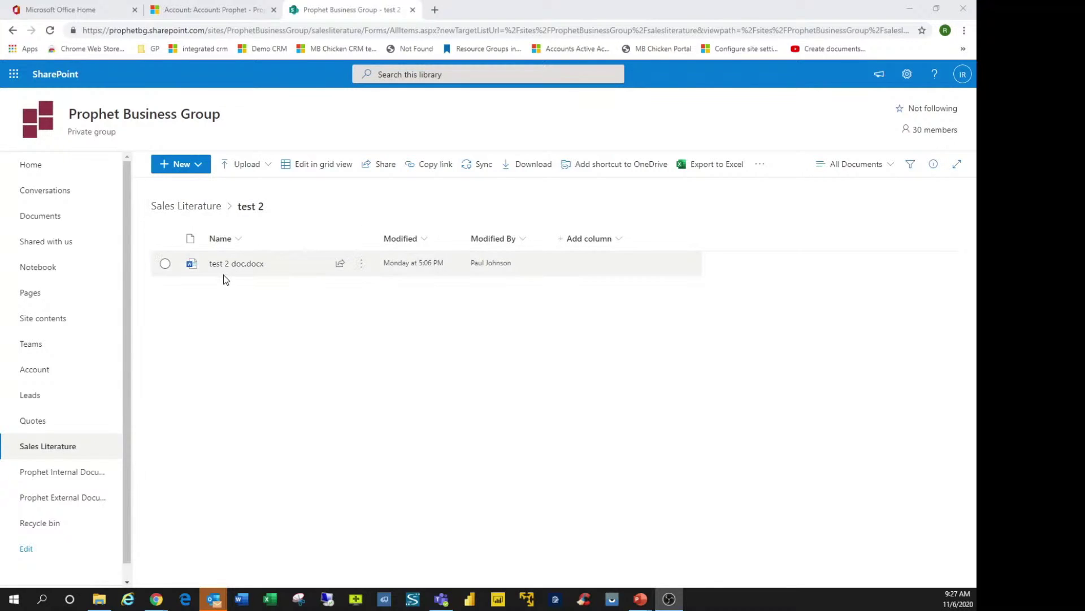
mouse_move(255, 263)
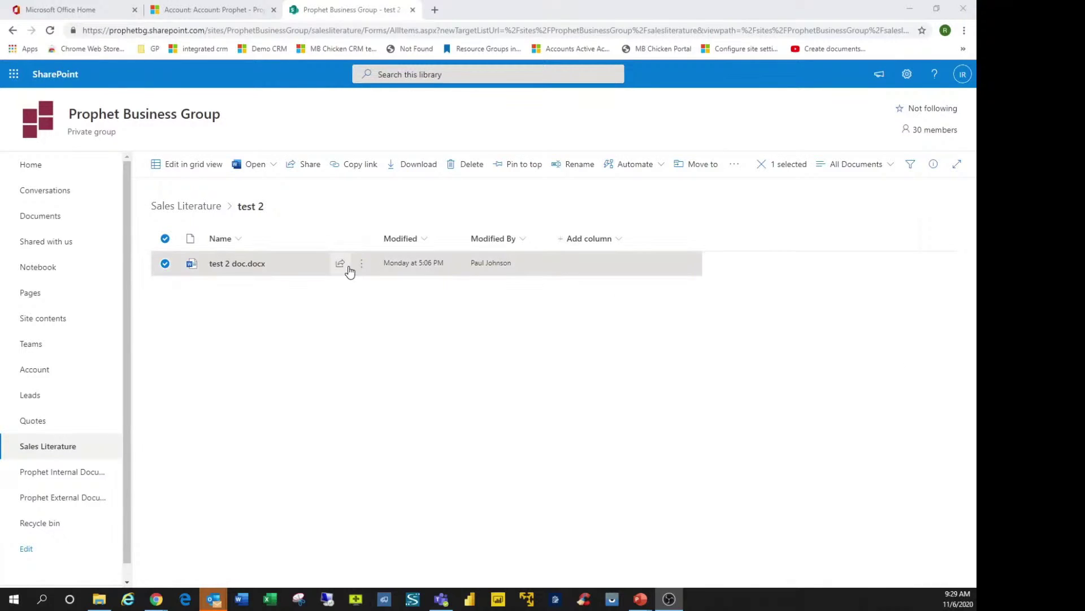
Step: Start sharing test 2 doc.docx by link from its SharePoint row
click(341, 264)
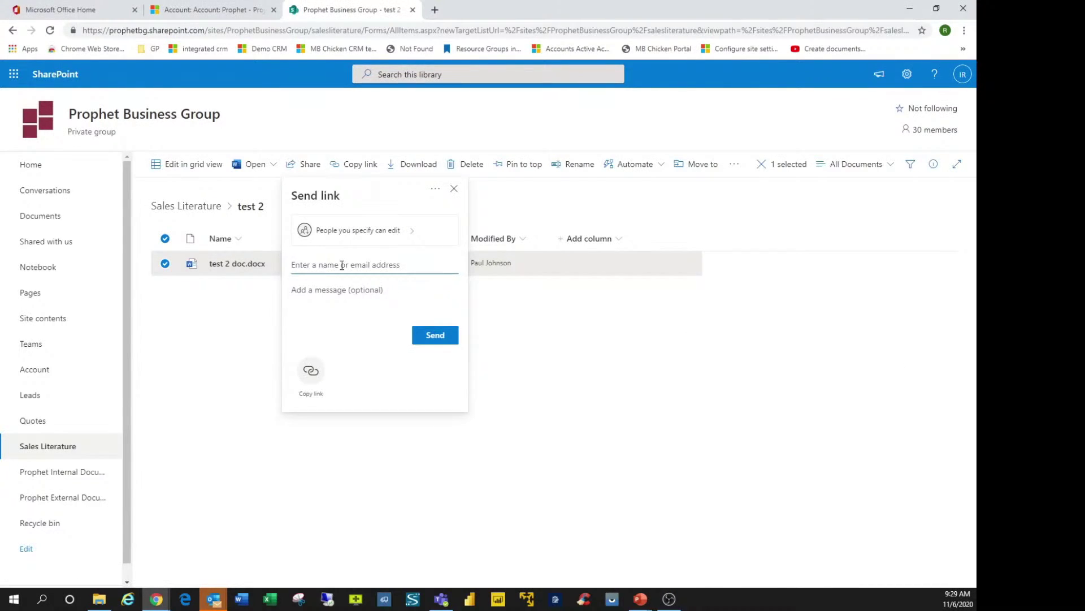
text(ianr)
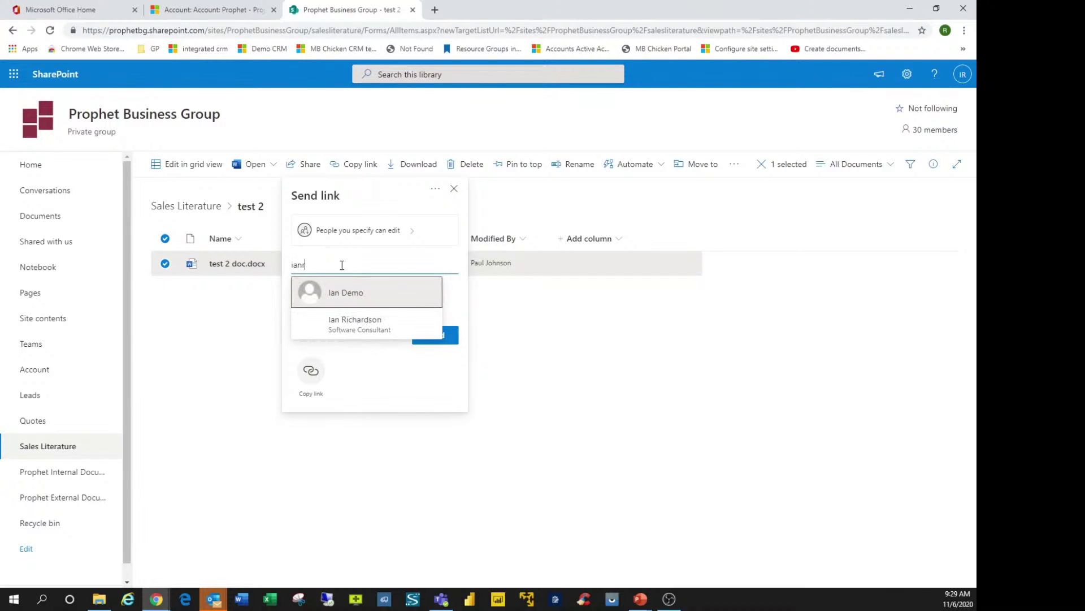